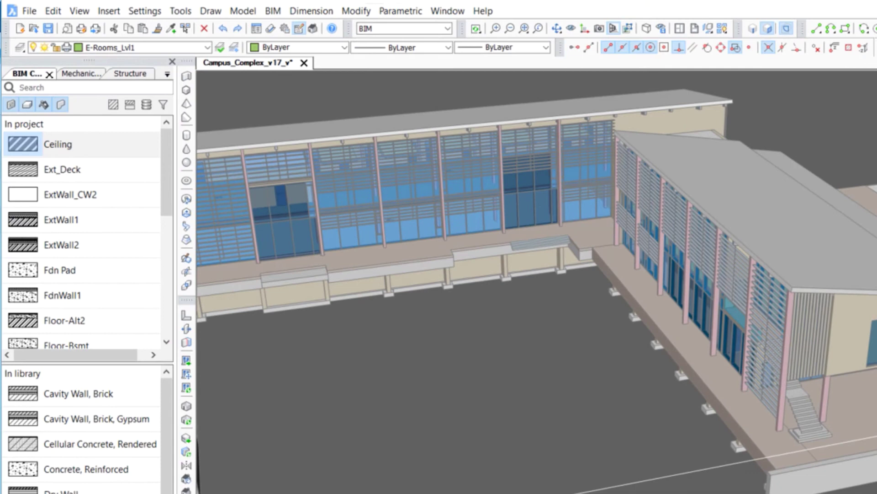
- Turn on Clip display for the Floor 1 Plan section under Sections > Plan
click(130, 74)
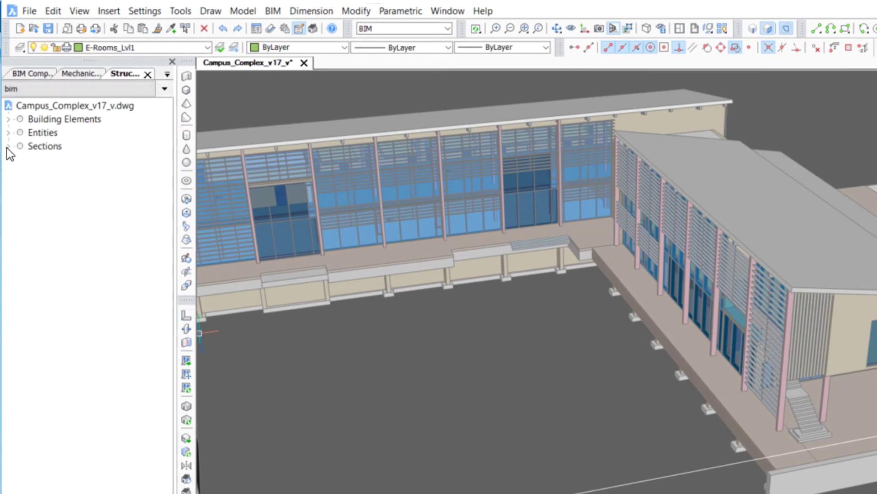
click(8, 146)
click(20, 186)
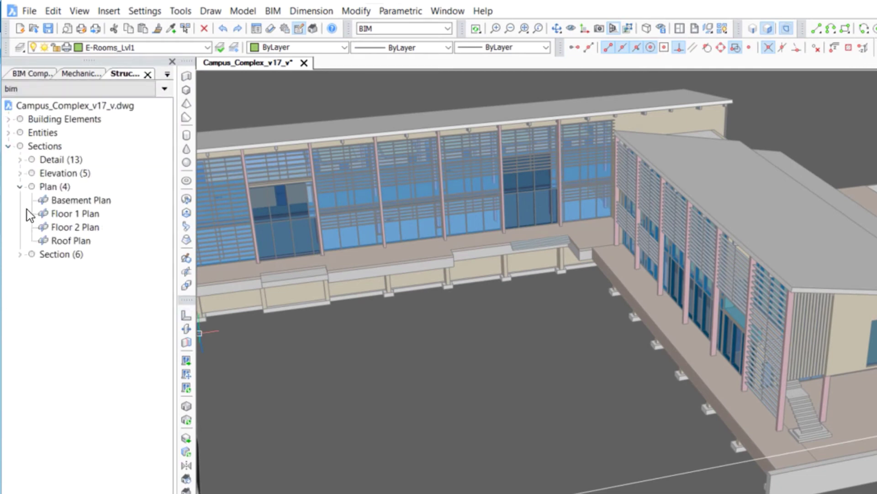
click(60, 217)
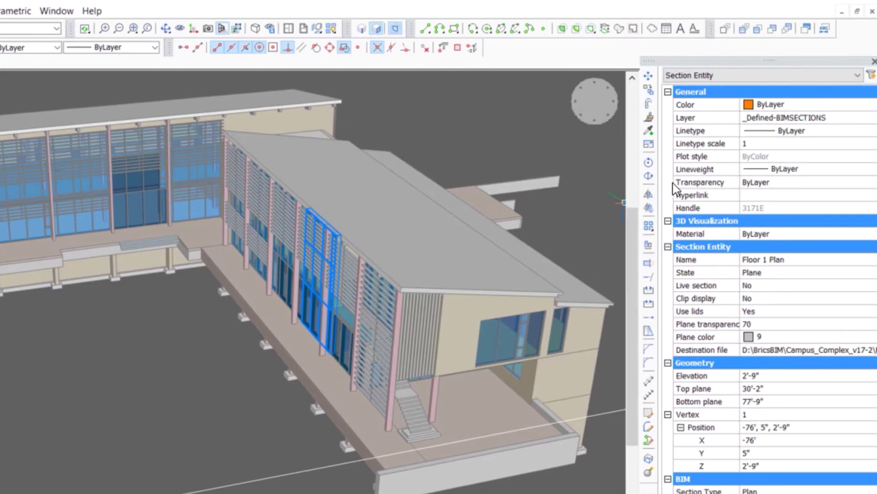
click(869, 299)
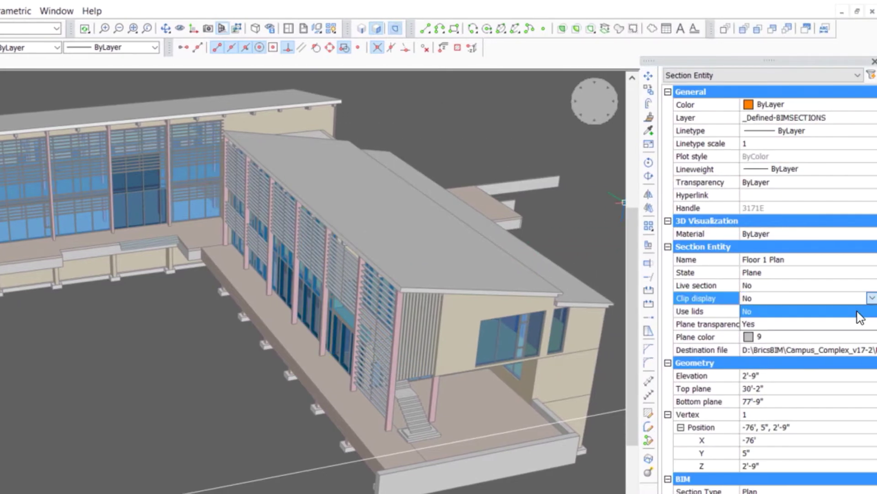
click(788, 322)
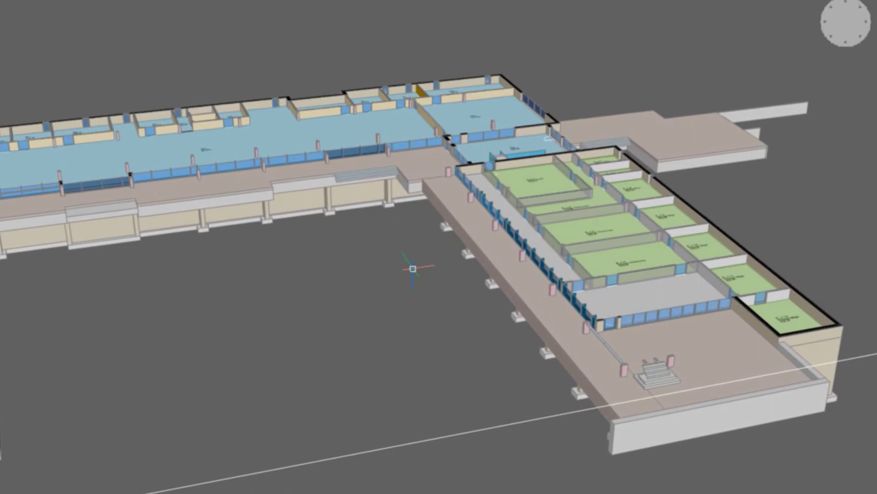
- From a top view, create room 204 (570 ft²) in the empty space below the workrooms
mouse_move(412, 268)
shift+middle_down()
mouse_move(417, 293)
mouse_move(398, 325)
mouse_move(392, 368)
mouse_move(295, 225)
shift+middle_up()
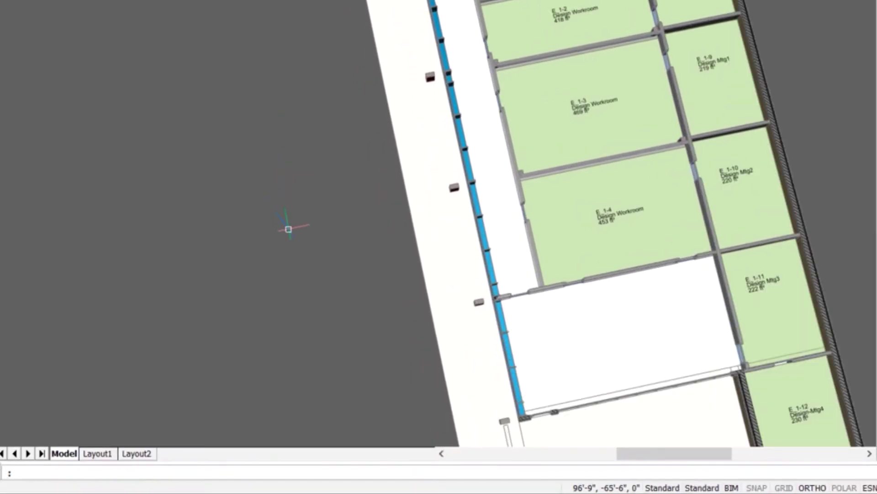
text(BIMROOM)
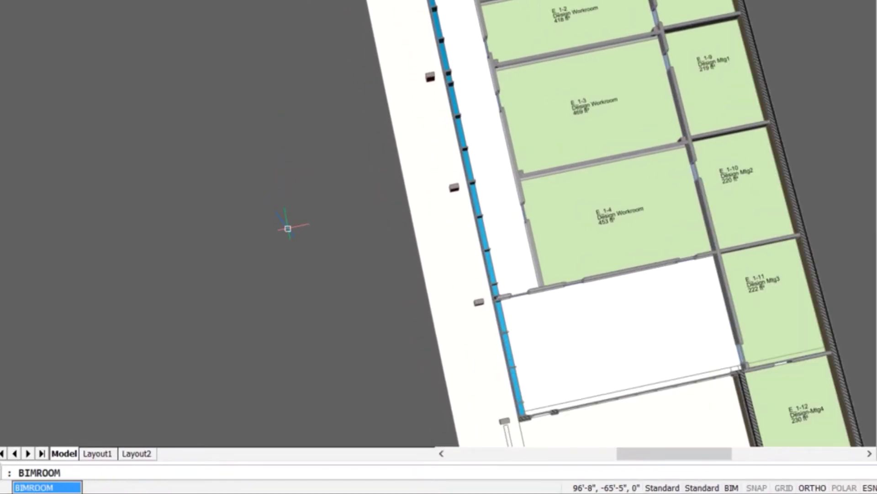
key(Return)
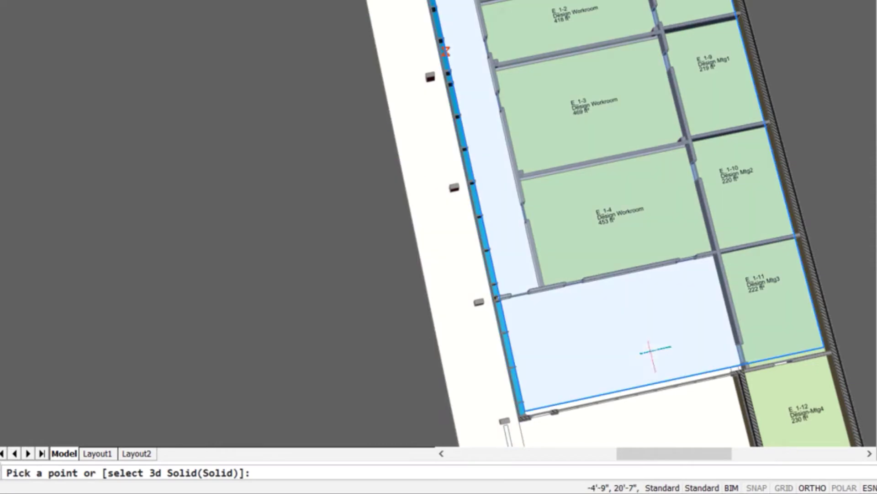
click(608, 337)
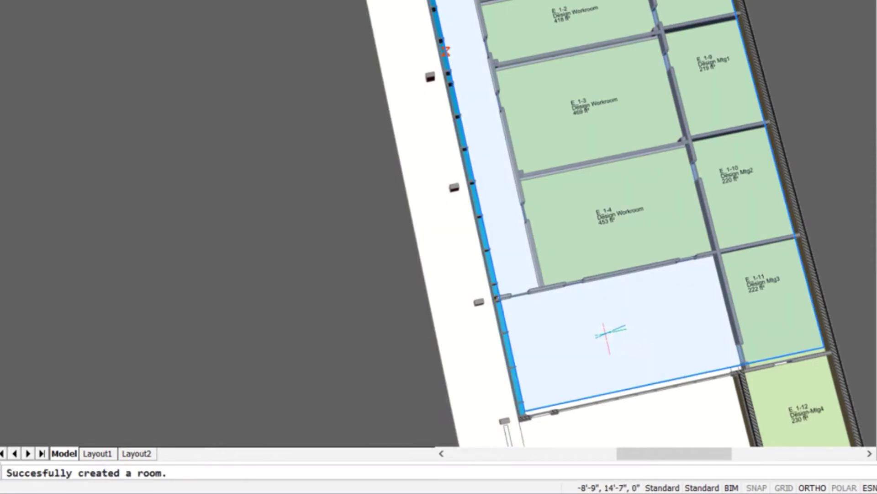
scroll(337, 226, up, 1)
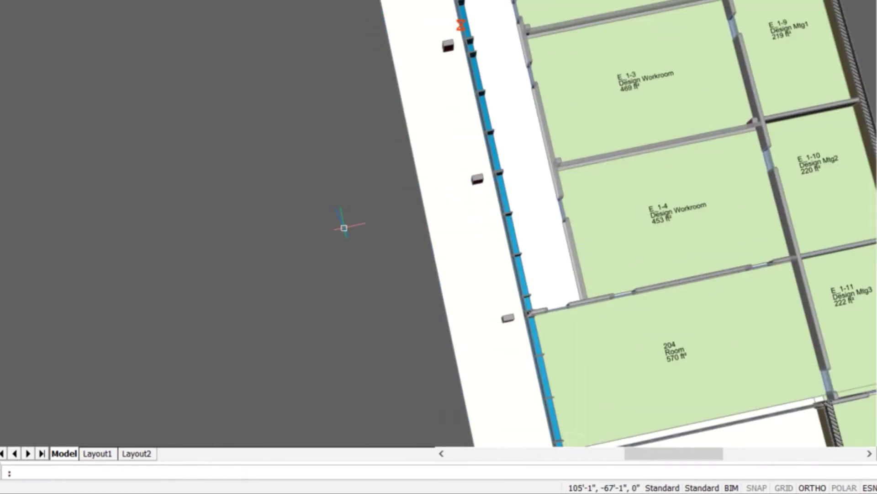
text(BIMROOM)
- Create room 205 (444 ft²) in the corridor and finish the room command
key(Return)
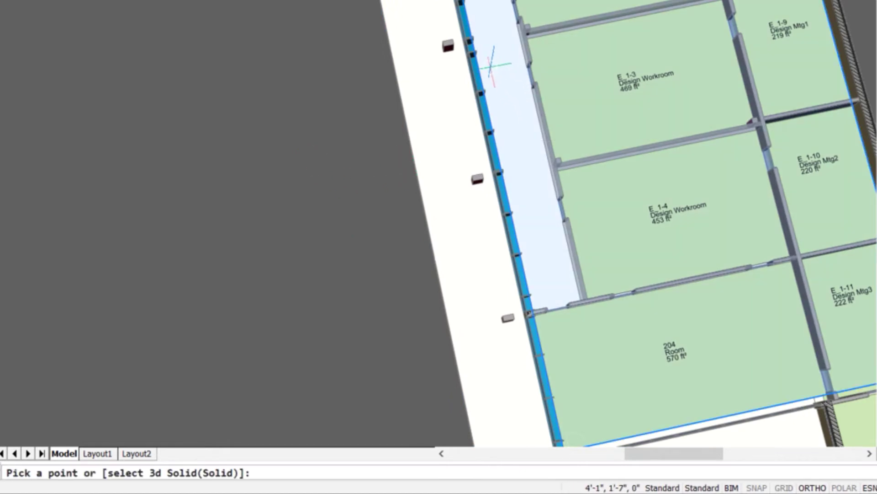
click(491, 66)
key(Return)
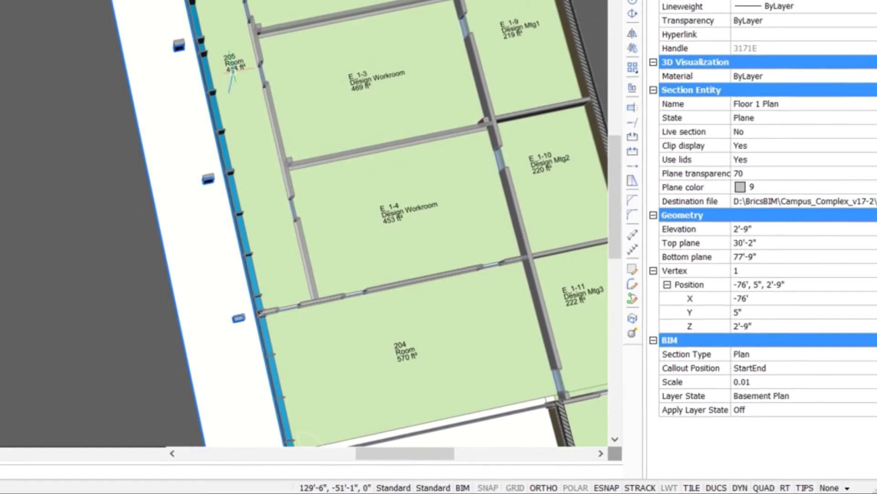
- Select rooms 204 and 205 and set their BIM name to Circulation
key(Escape)
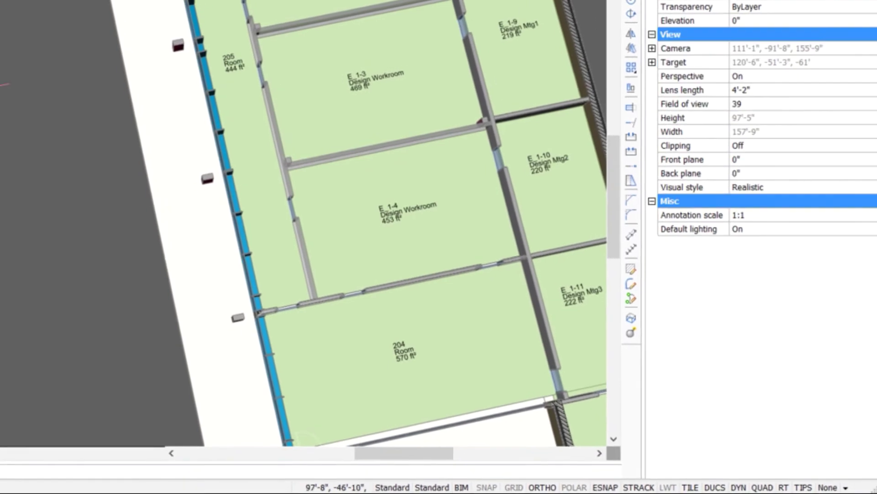
mouse_move(233, 64)
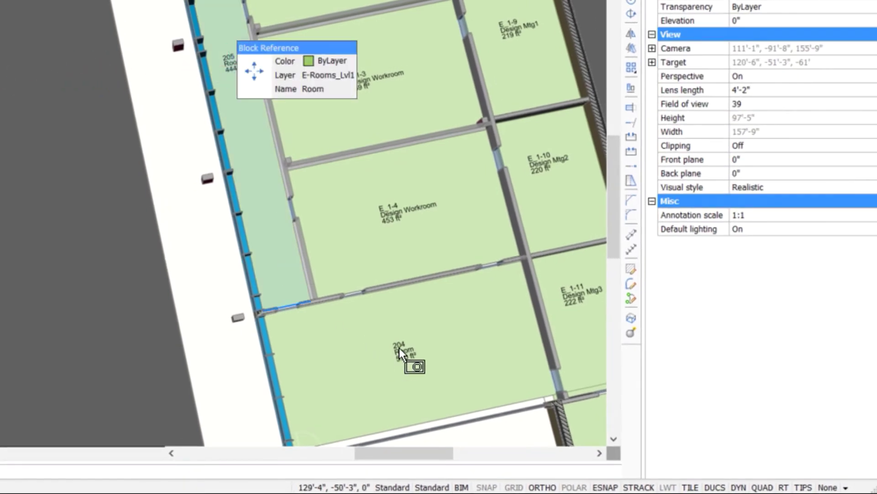
click(399, 348)
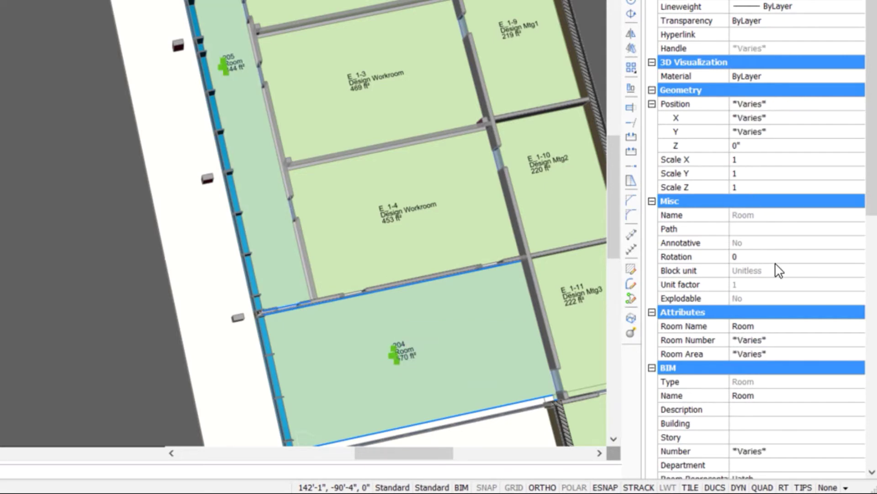
click(796, 397)
text(Circulation)
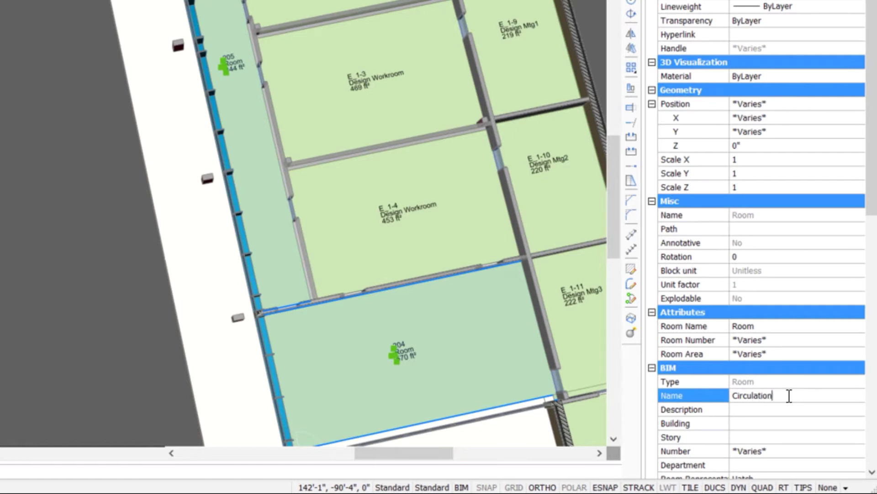
key(Return)
- Assign both rooms to building Bldg2-East and story First Floor
click(801, 423)
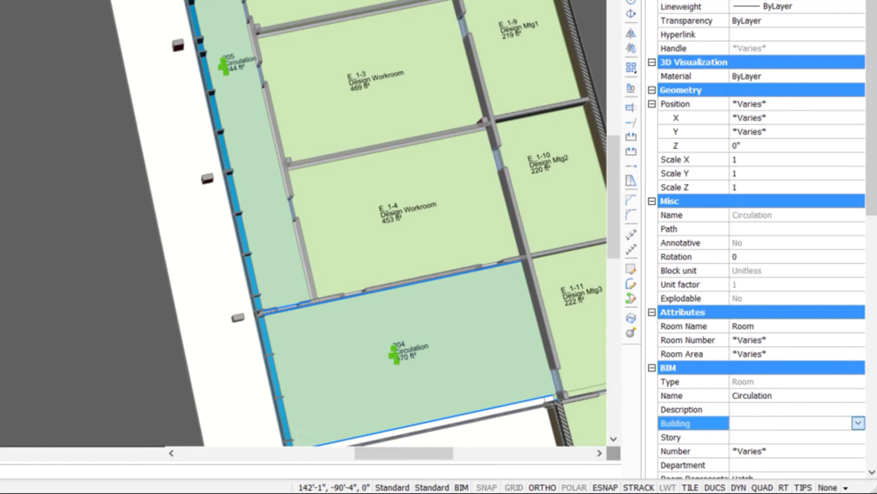
click(857, 423)
click(840, 464)
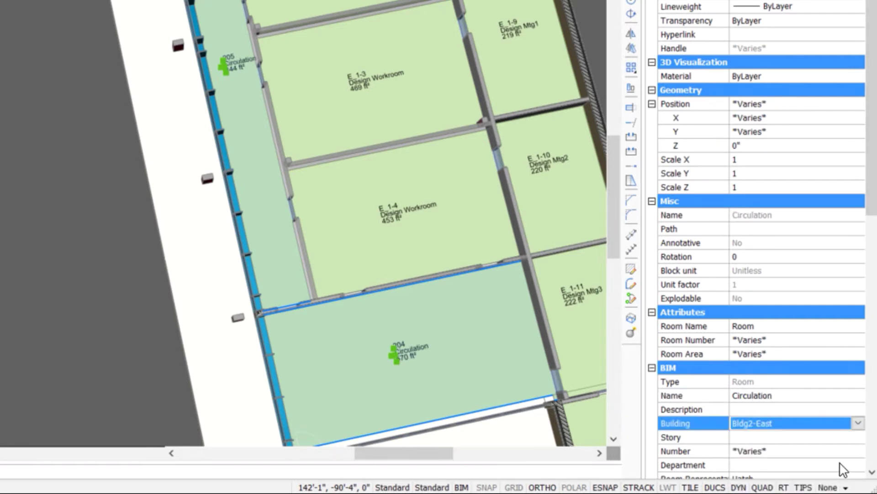
click(856, 437)
click(858, 437)
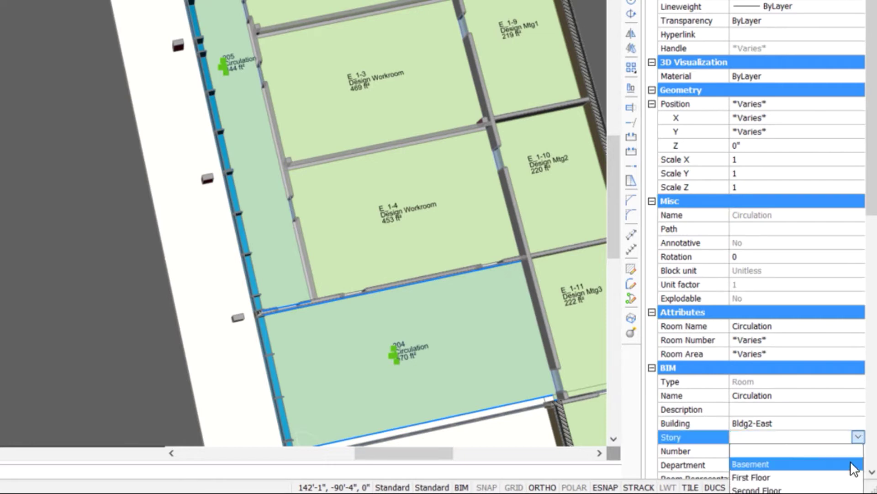
click(752, 478)
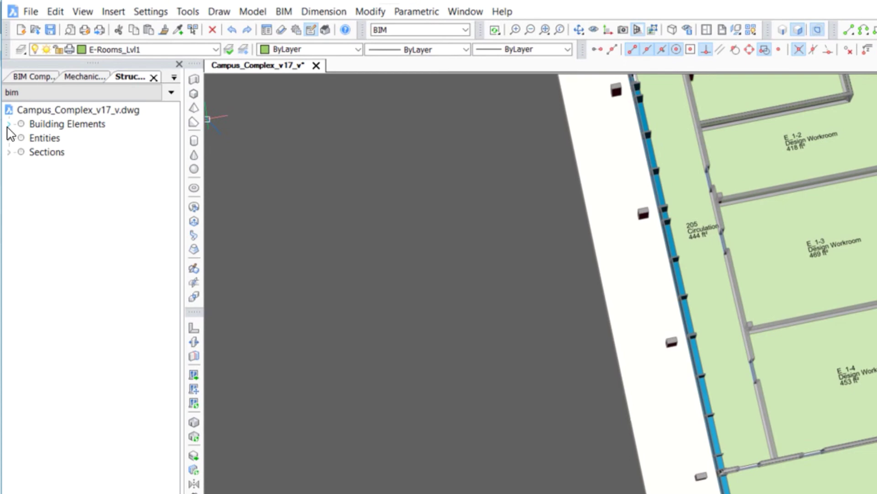
- Select both Circulation entries under Building Elements > Bldg2-East > First Floor > Room
click(9, 124)
click(20, 153)
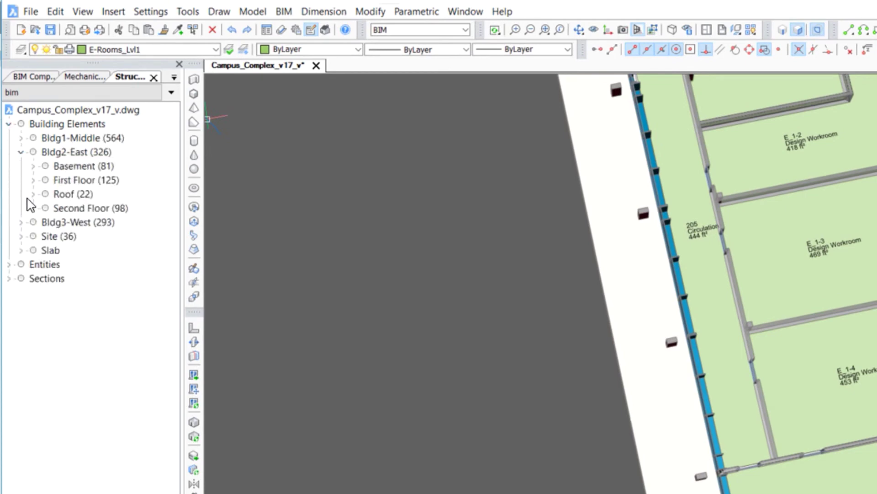
click(32, 180)
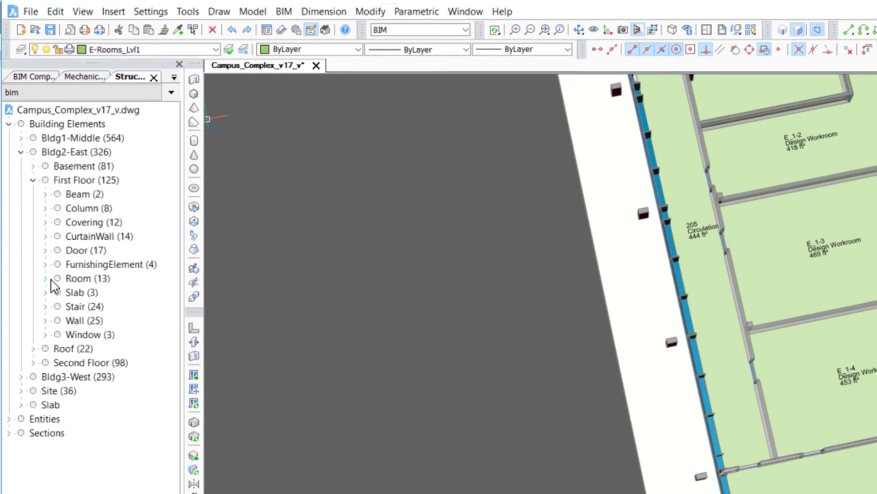
click(46, 278)
click(100, 292)
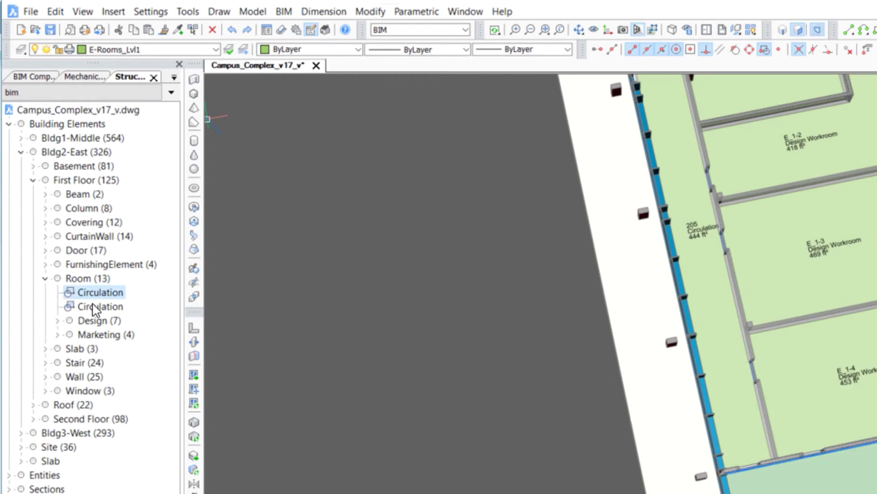
shift+click(97, 306)
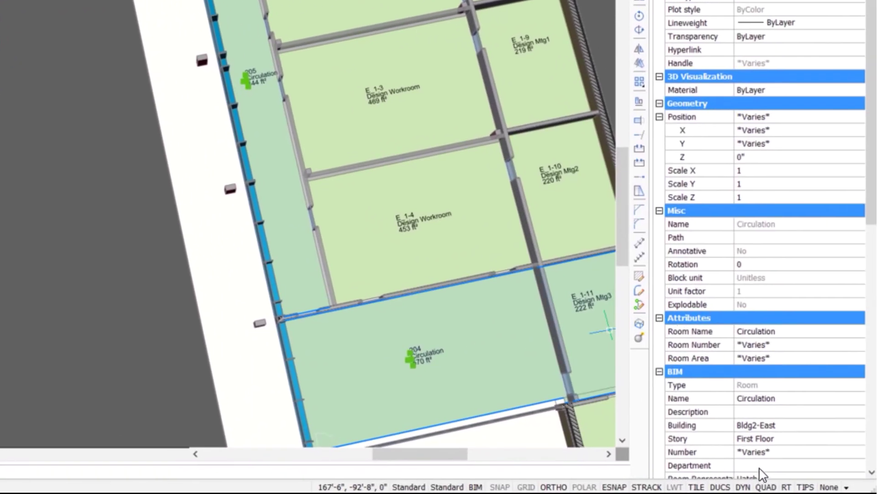
- Set the Department of both Circulation rooms to Design
click(760, 465)
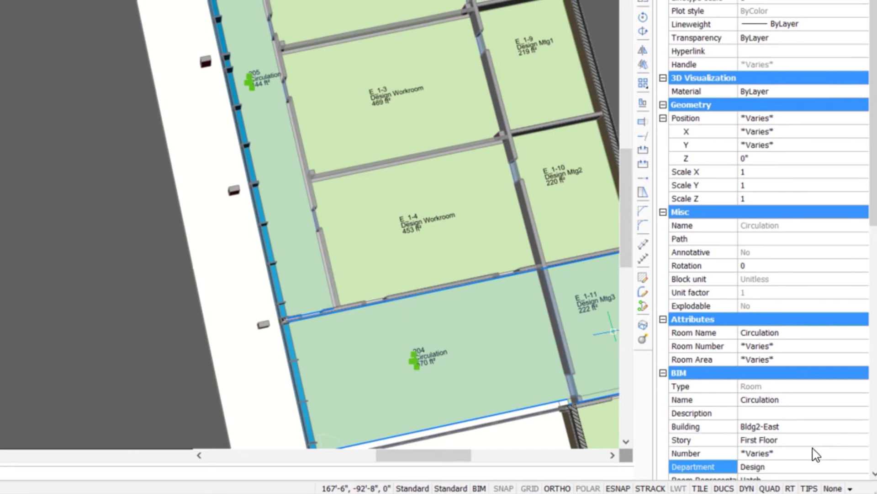
key(Return)
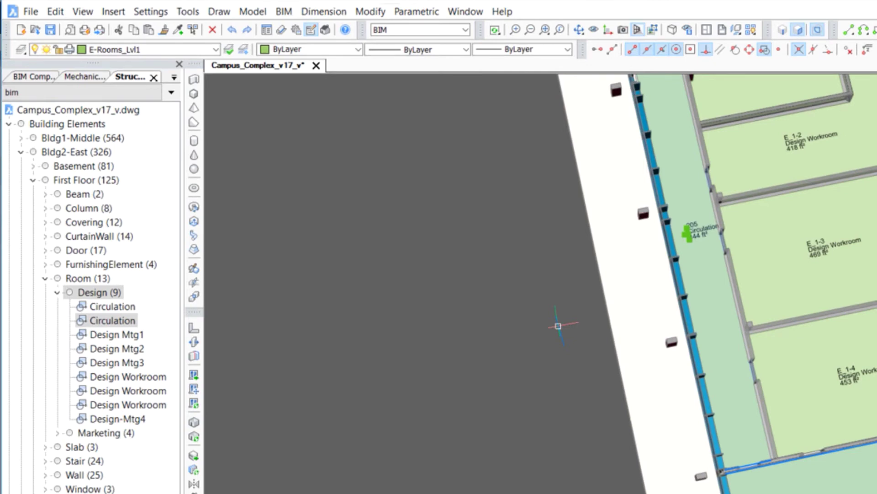
scroll(559, 326, up, 5)
- Drag the wall face by room E_1-1 to the side wall's midpoint, resizing rooms to 370 and 567 ft²
middle_drag(559, 326, 580, 462)
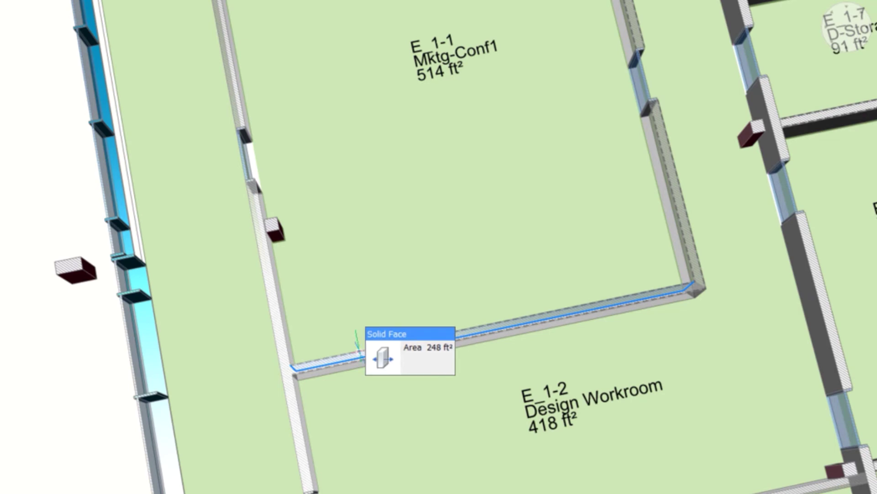
right_click(386, 351)
click(383, 356)
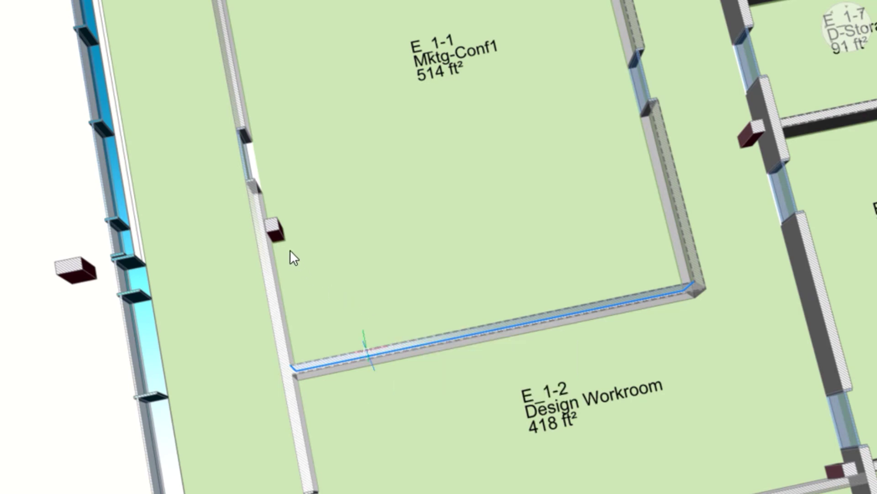
click(273, 228)
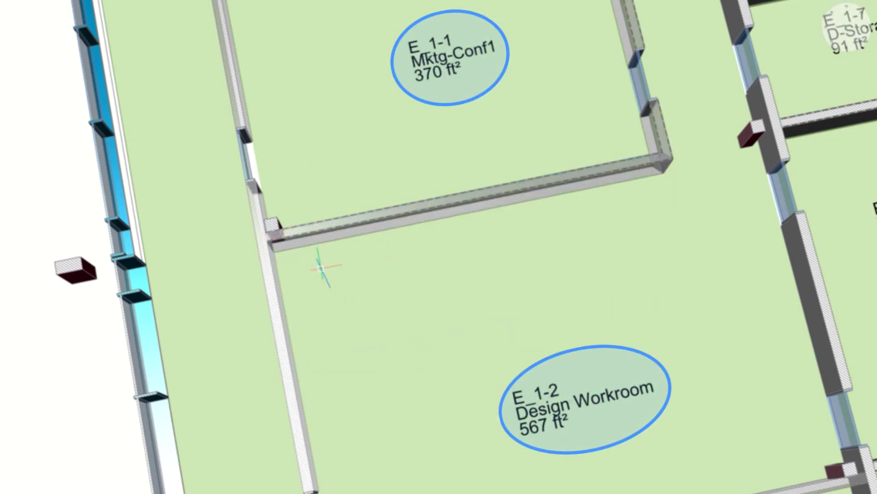